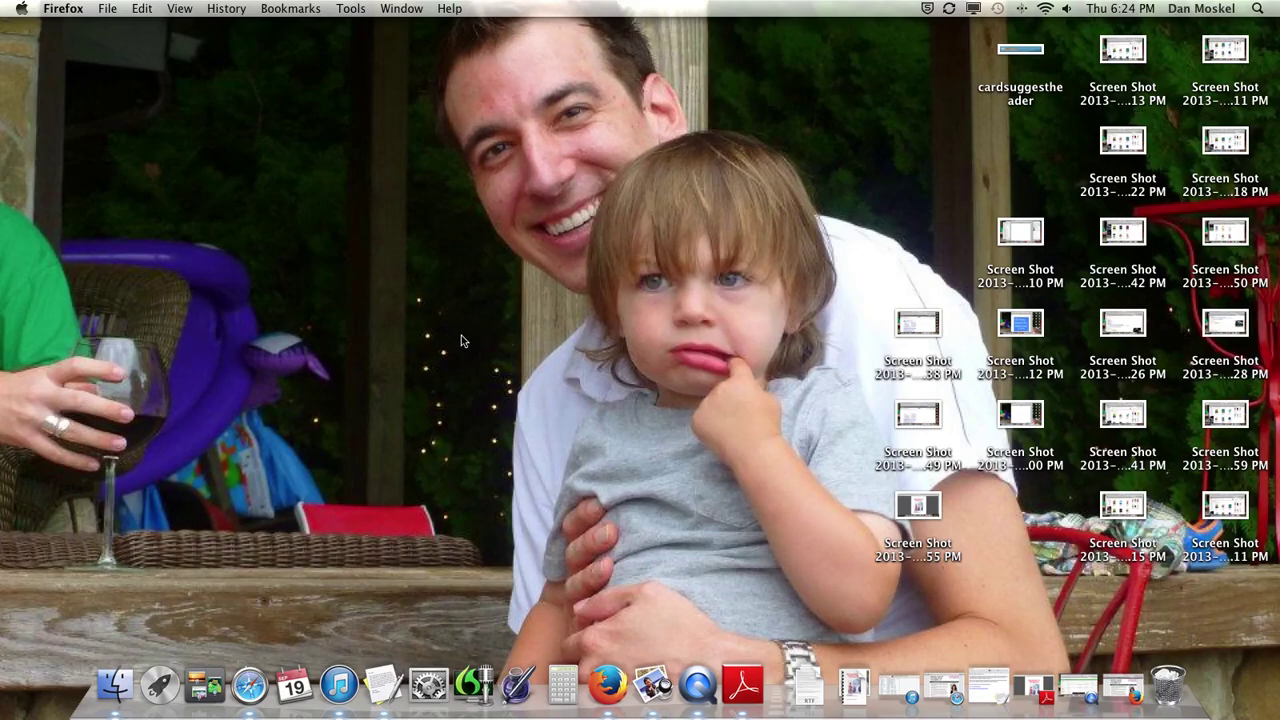
- Bring Safari back briefly, minimize it again, and restore the Firefox window with the counselor site
left_click(953, 686)
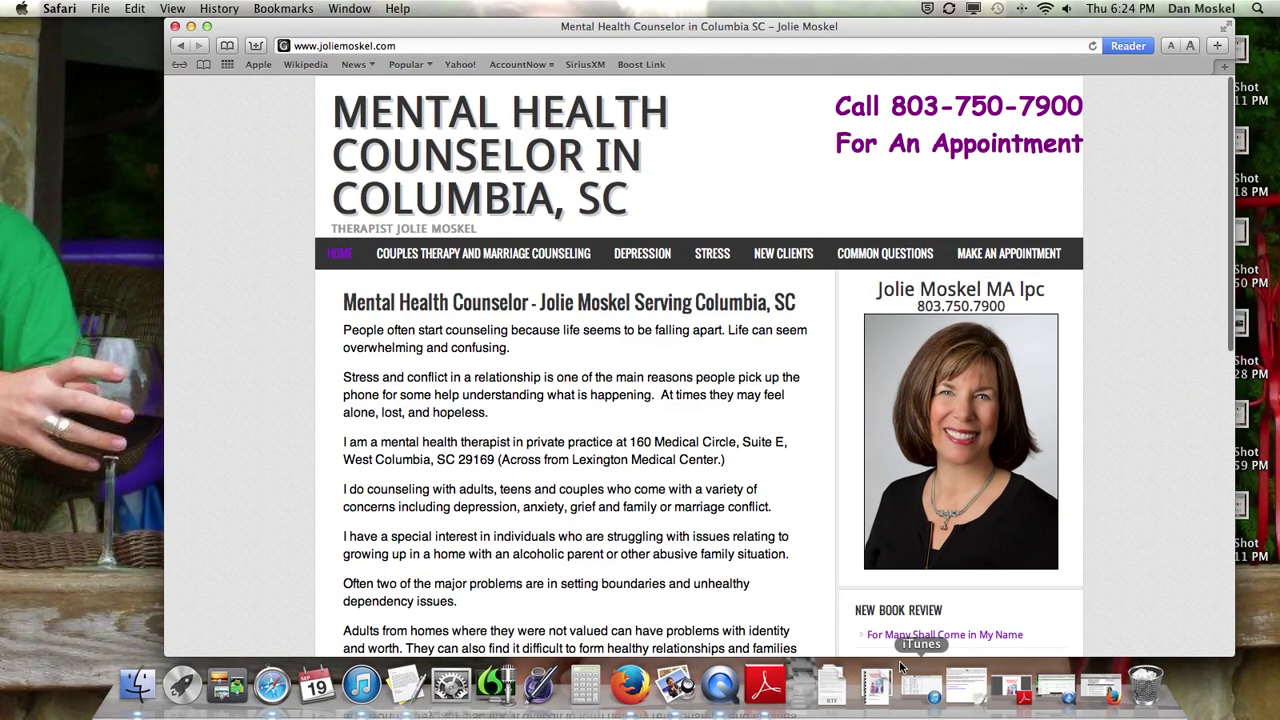
left_click(191, 26)
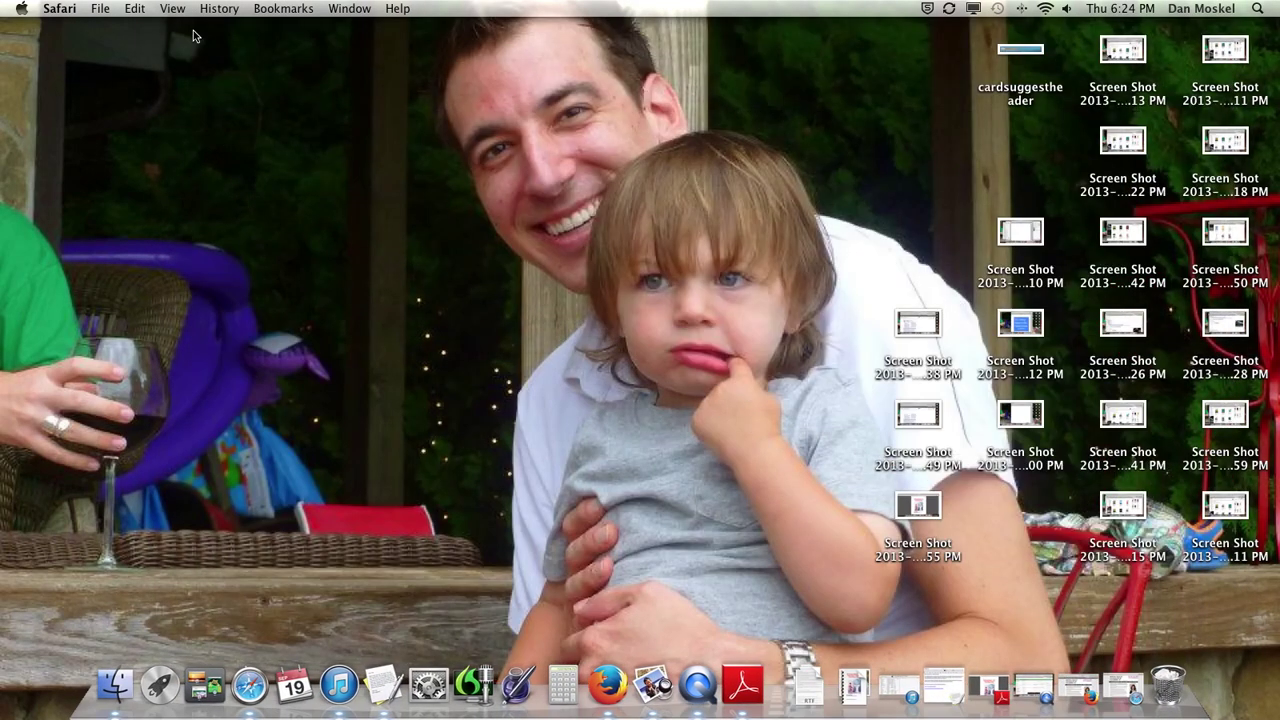
left_click(1074, 683)
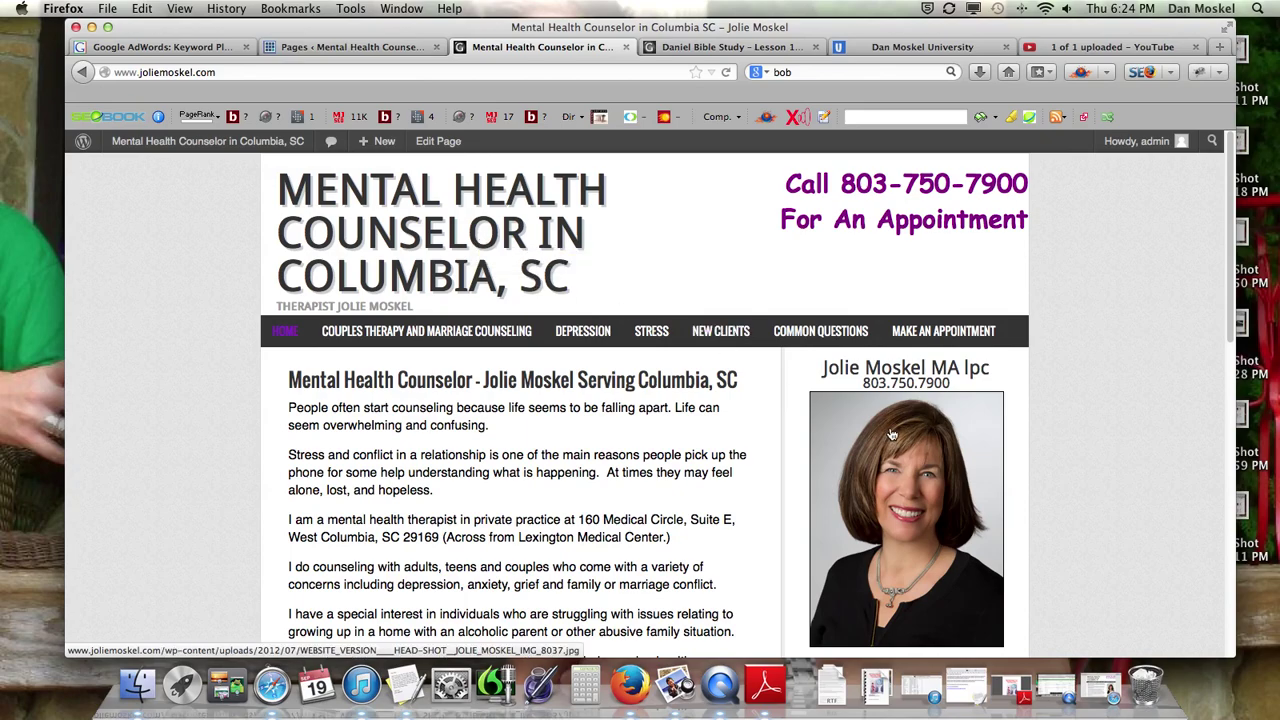
- Switch to the WordPress admin Pages list showing the six published pages
left_click(365, 47)
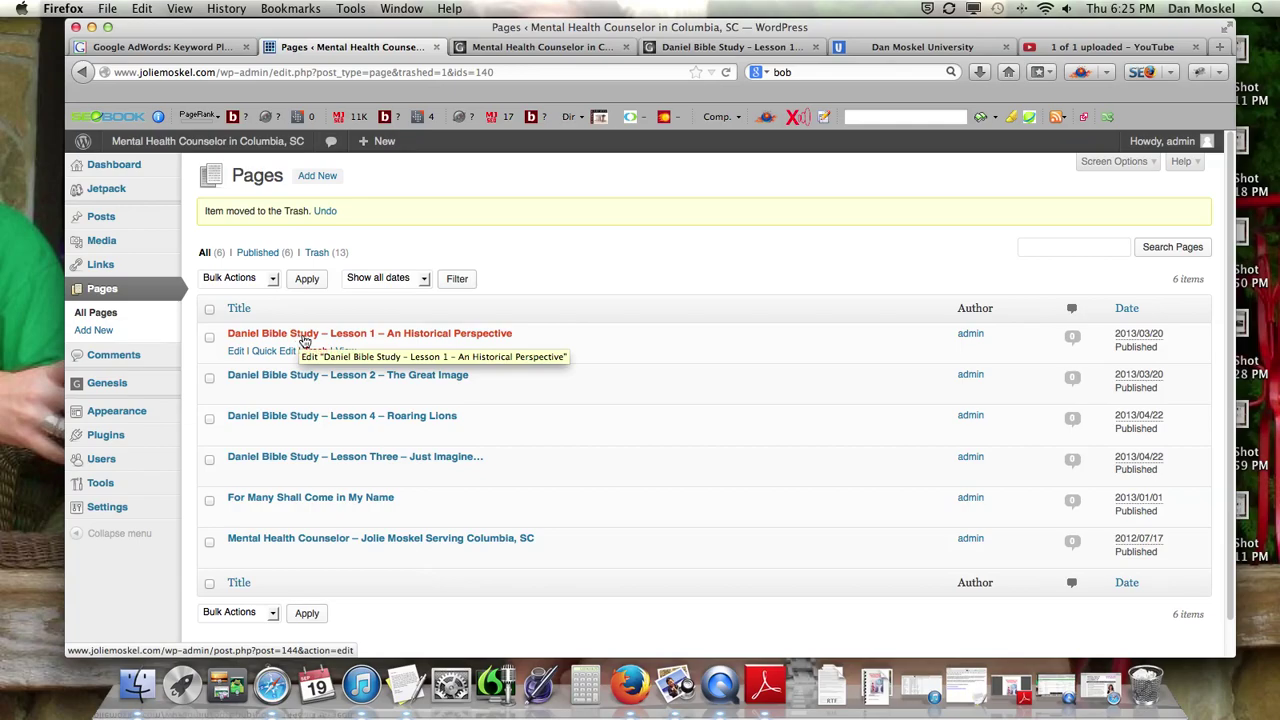
- Open the published 'Daniel Bible Study – Lesson 1 – An Historical Perspective' page in a new tab
right_click(348, 354)
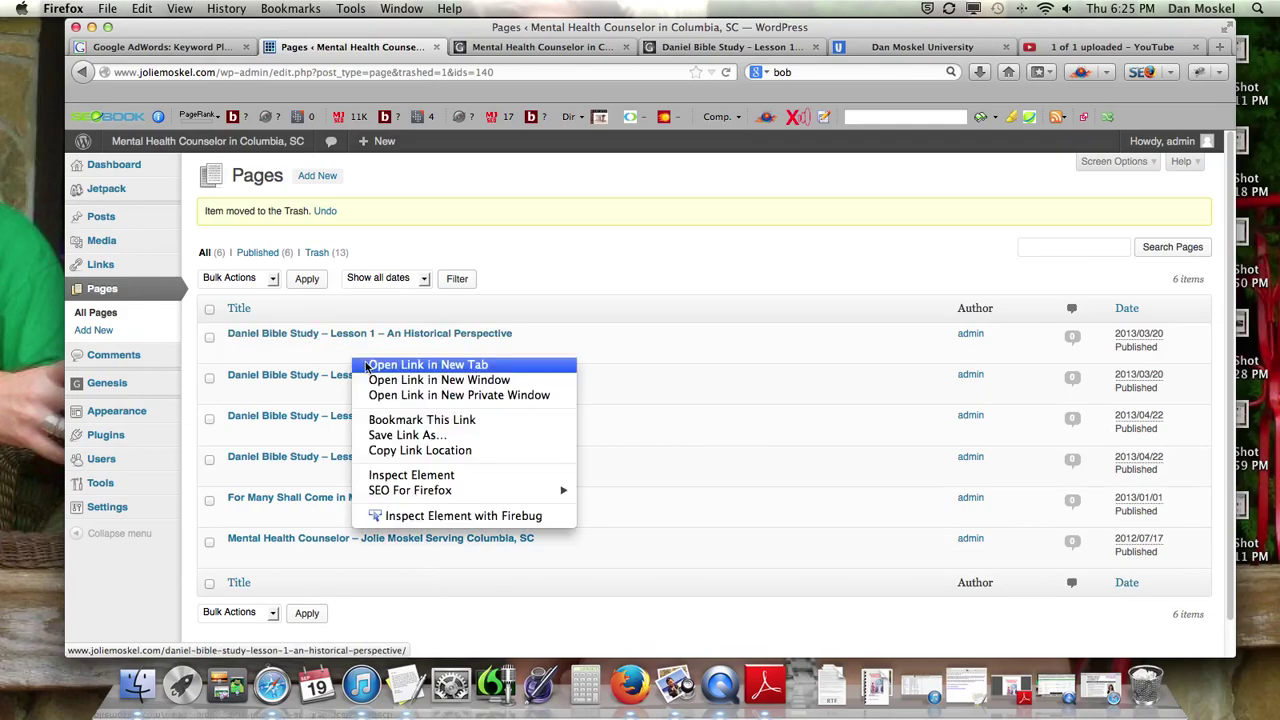
left_click(378, 365)
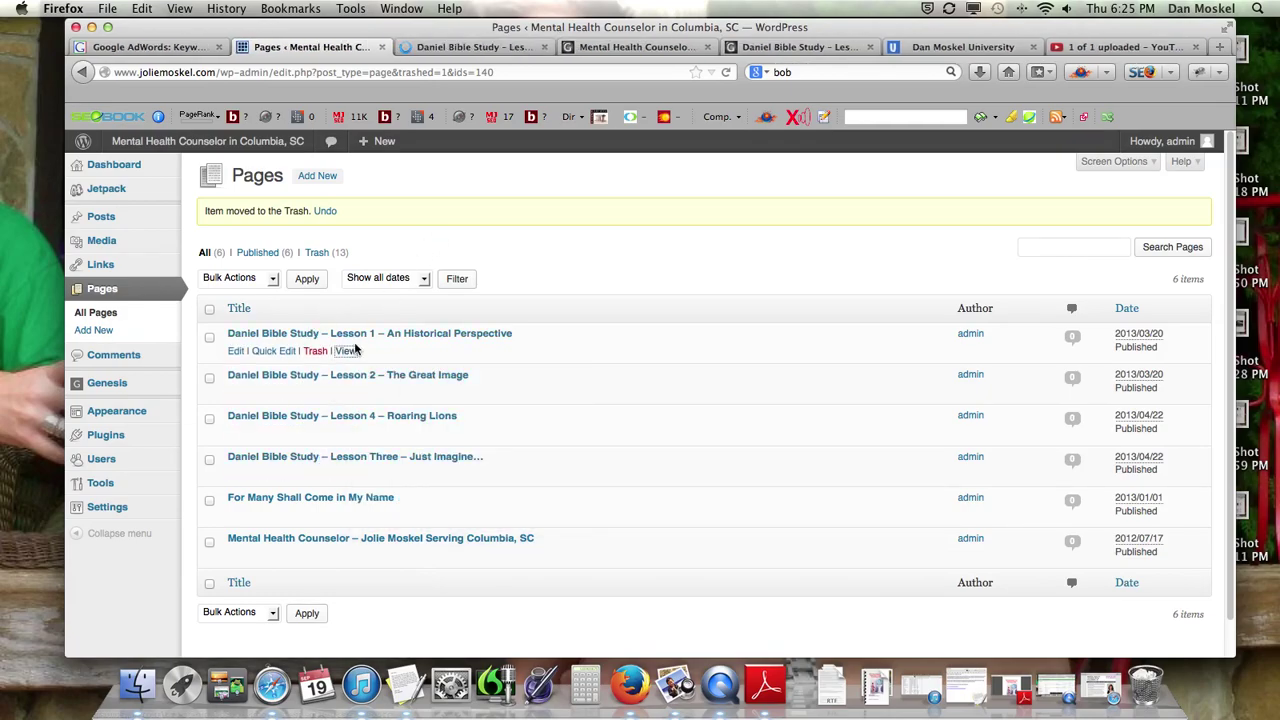
left_click(478, 48)
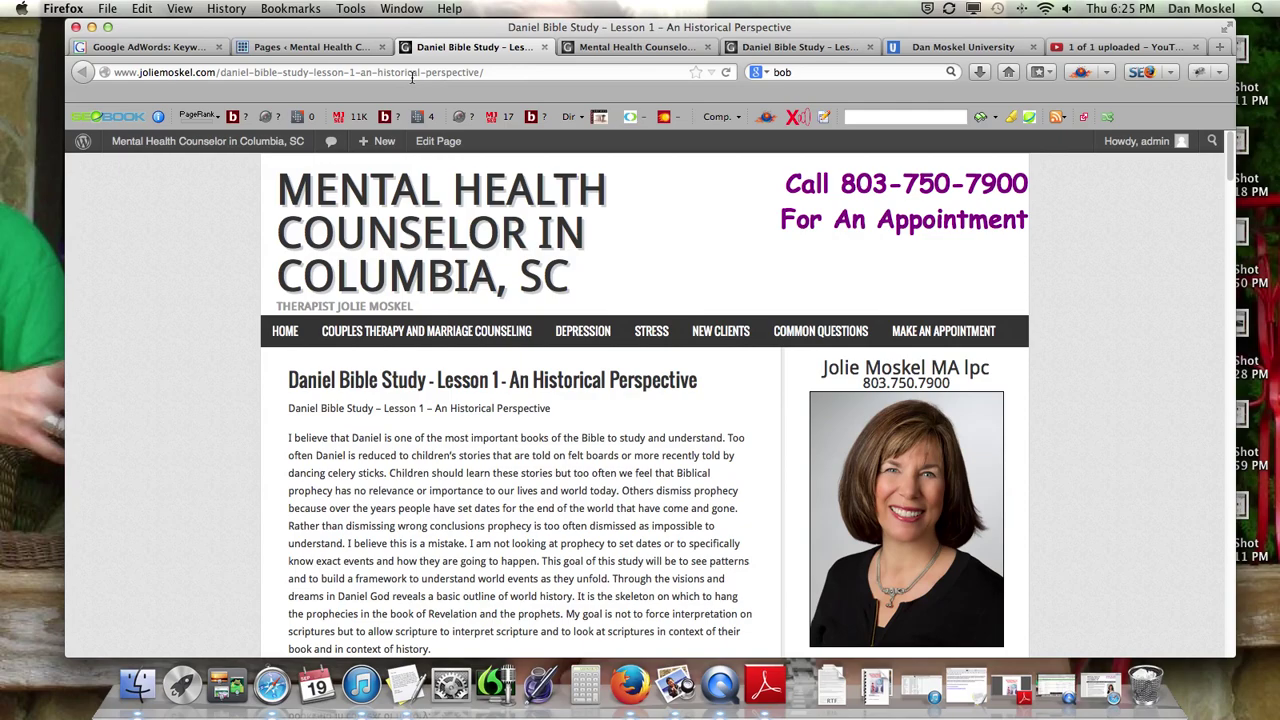
left_click(175, 48)
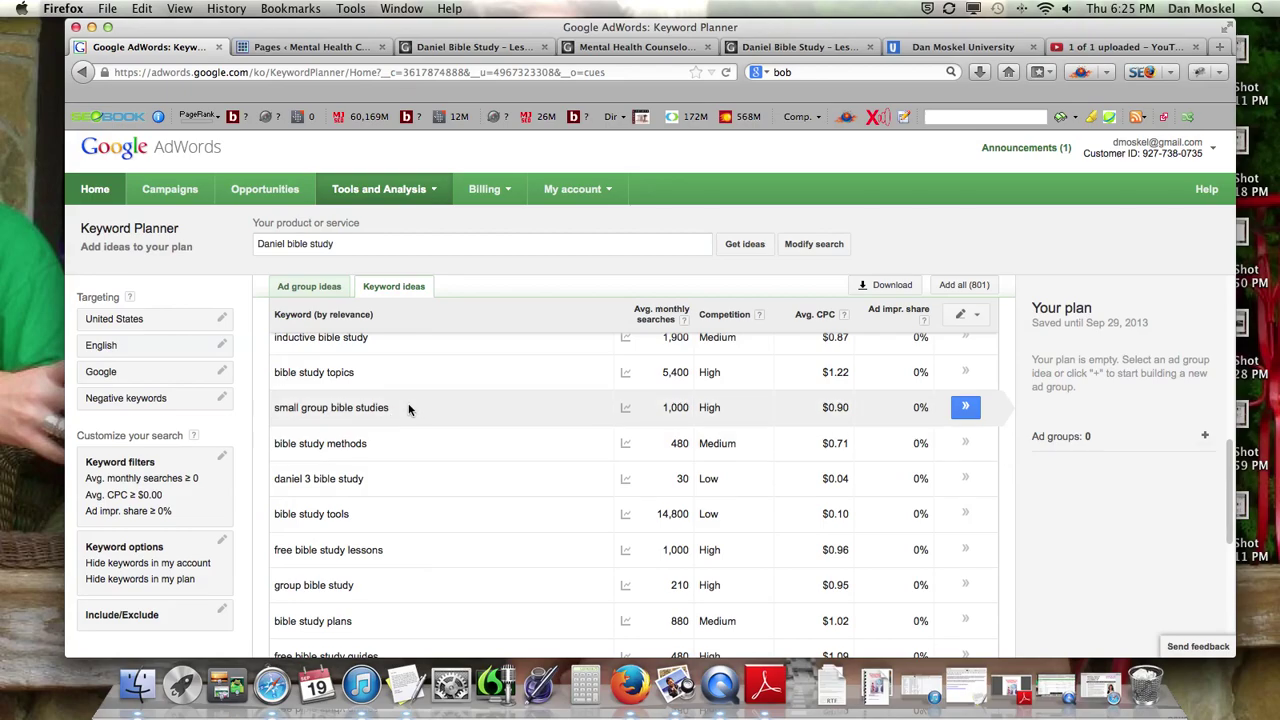
- Review the Keyword Planner ideas, selecting 'daniel bible study' (390 monthly searches), then return to Lesson 1
scroll(379, 534, "up", 1)
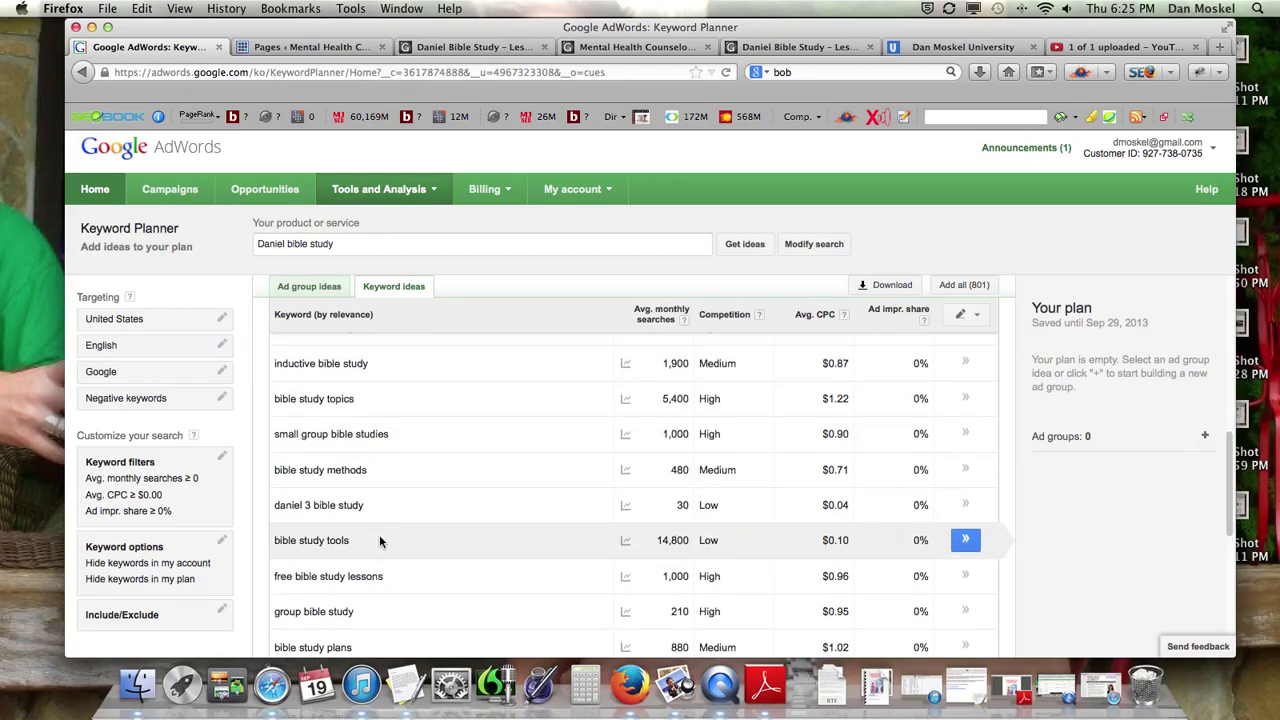
scroll(352, 410, "up", 2)
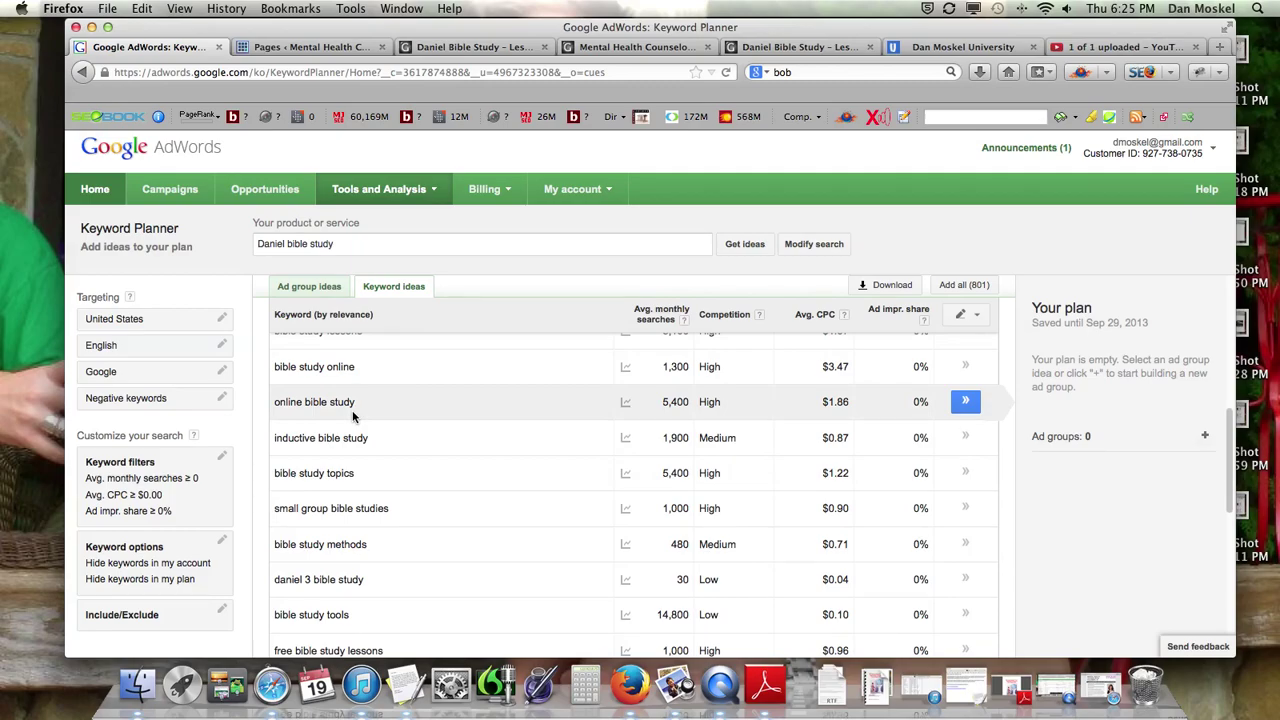
scroll(365, 424, "up", 5)
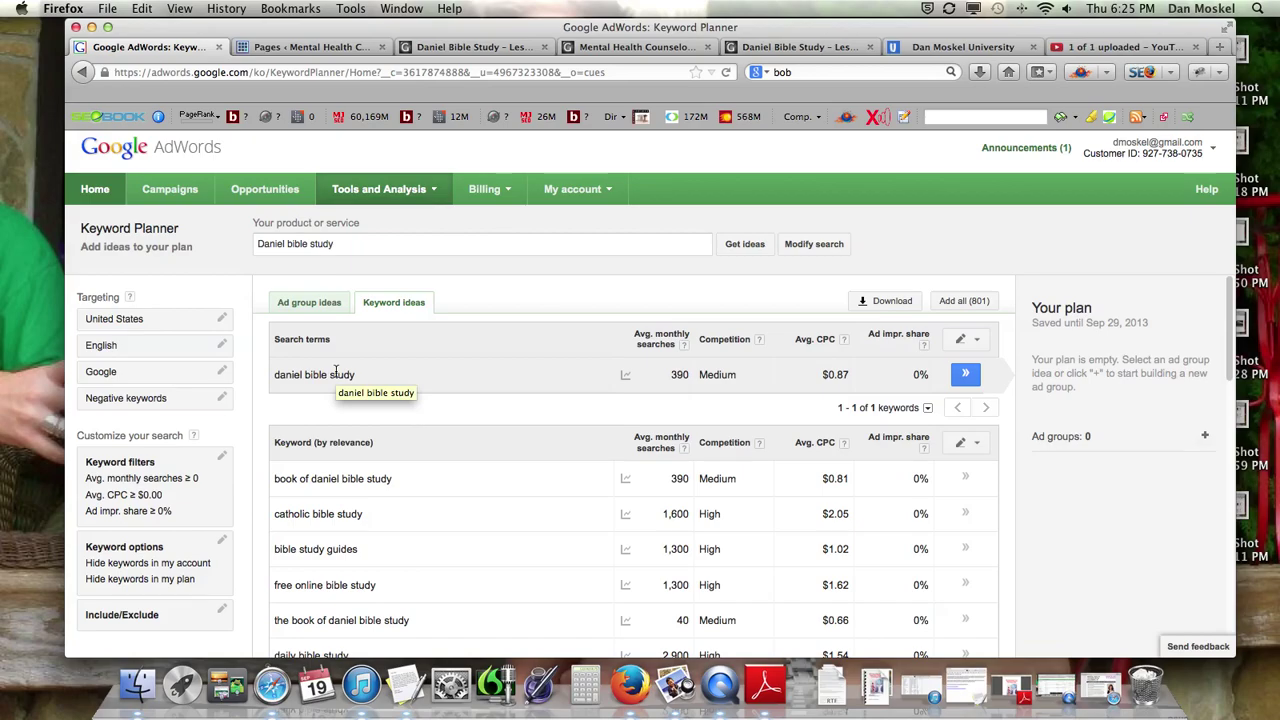
left_click_drag(359, 374, 276, 376)
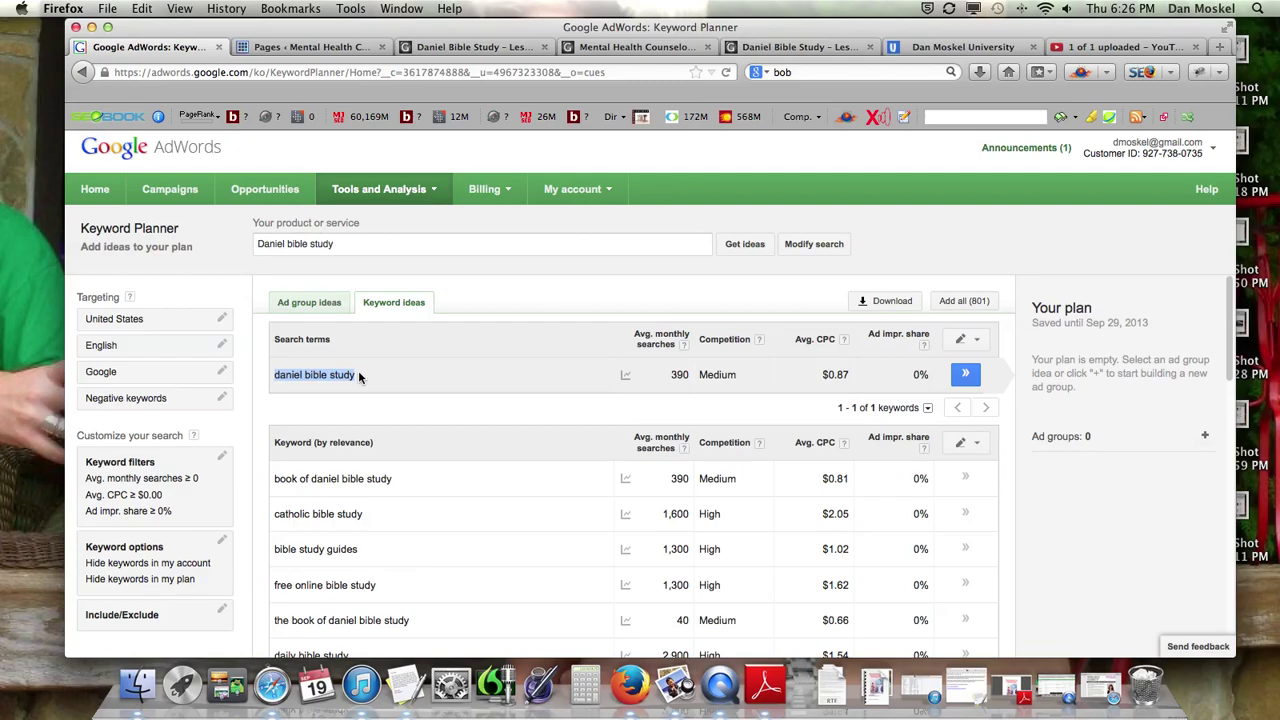
left_click(470, 48)
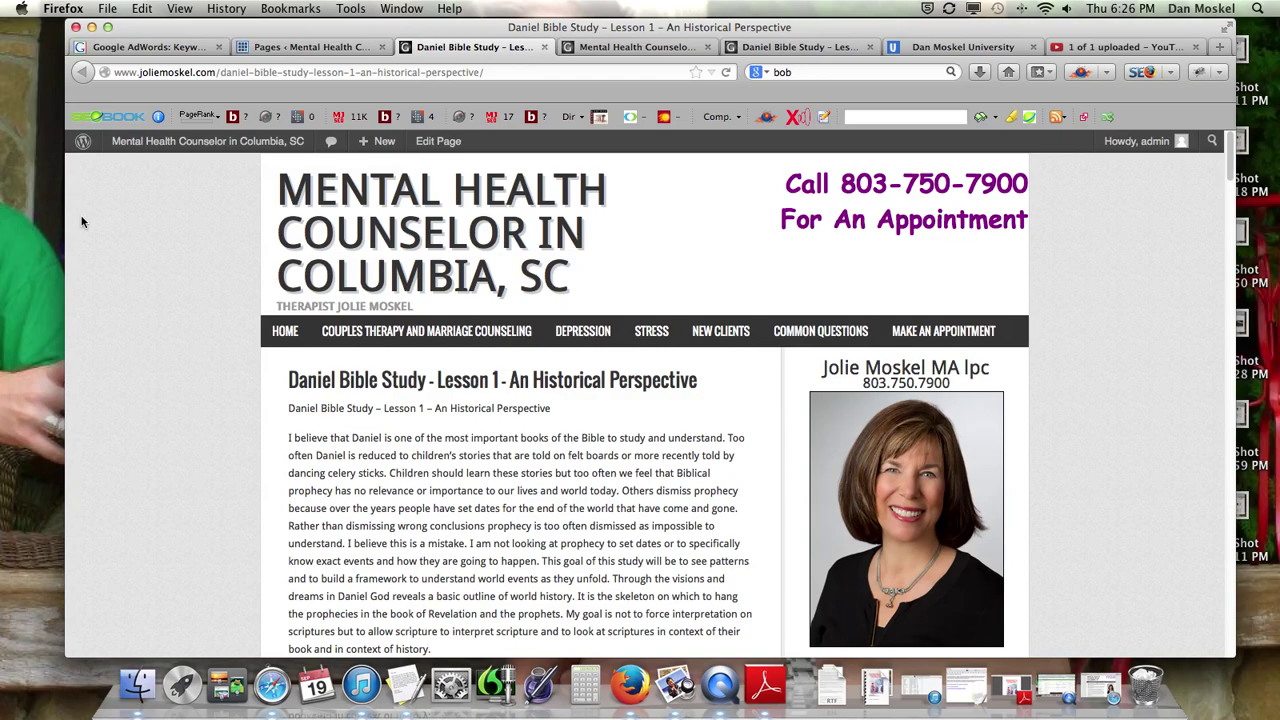
- Scroll through the Lesson 1 article, glancing at the Pages list and back
scroll(270, 422, "down", 3)
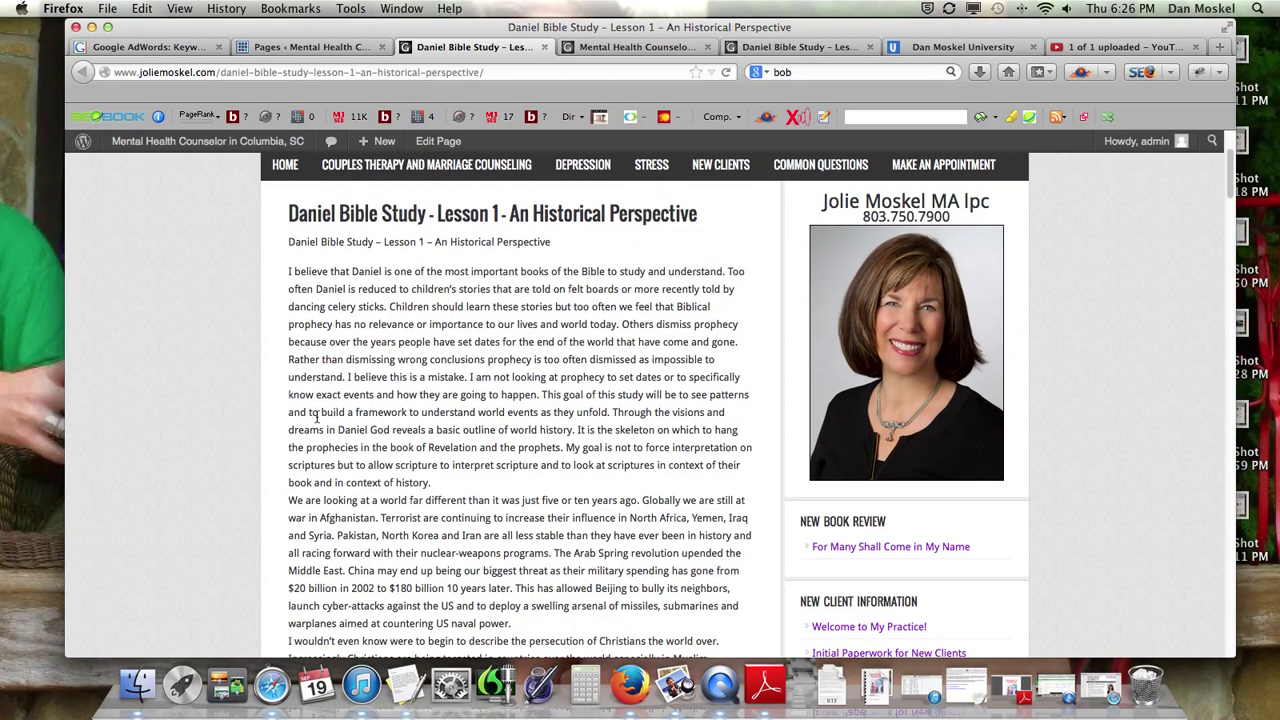
scroll(316, 416, "down", 1)
scroll(394, 336, "down", 15)
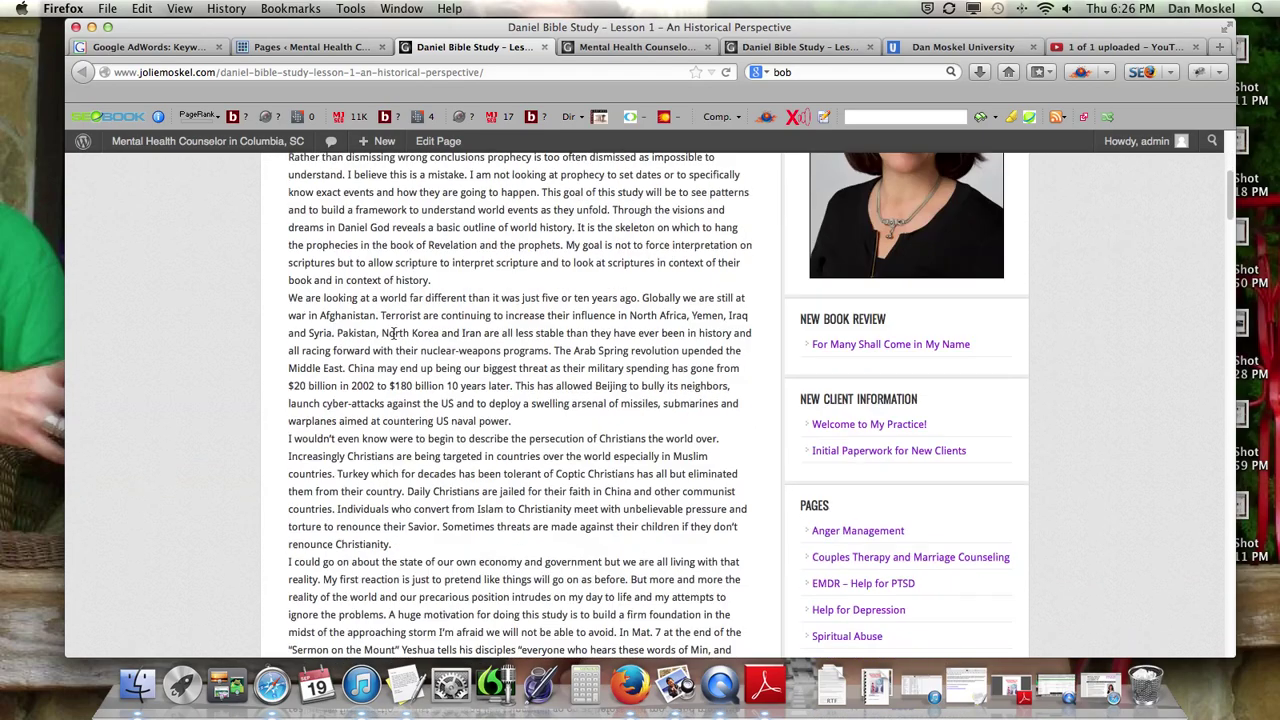
scroll(394, 336, "down", 10)
left_click(359, 46)
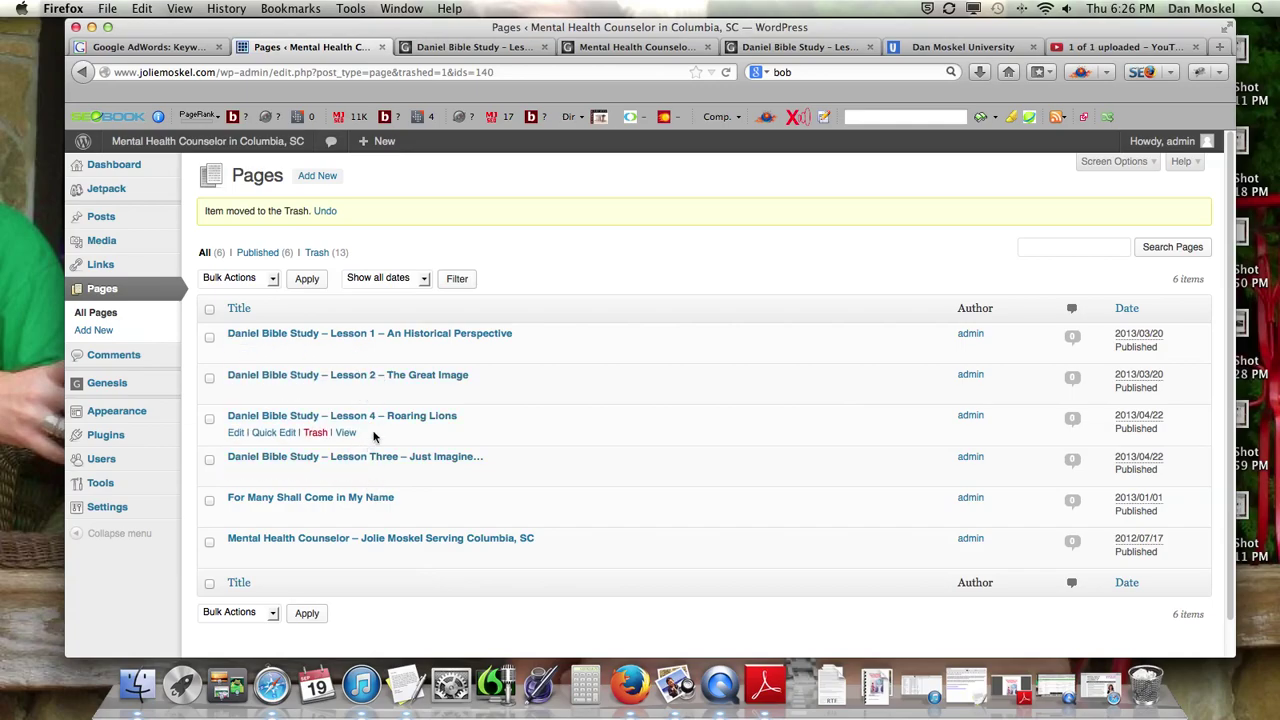
left_click(507, 52)
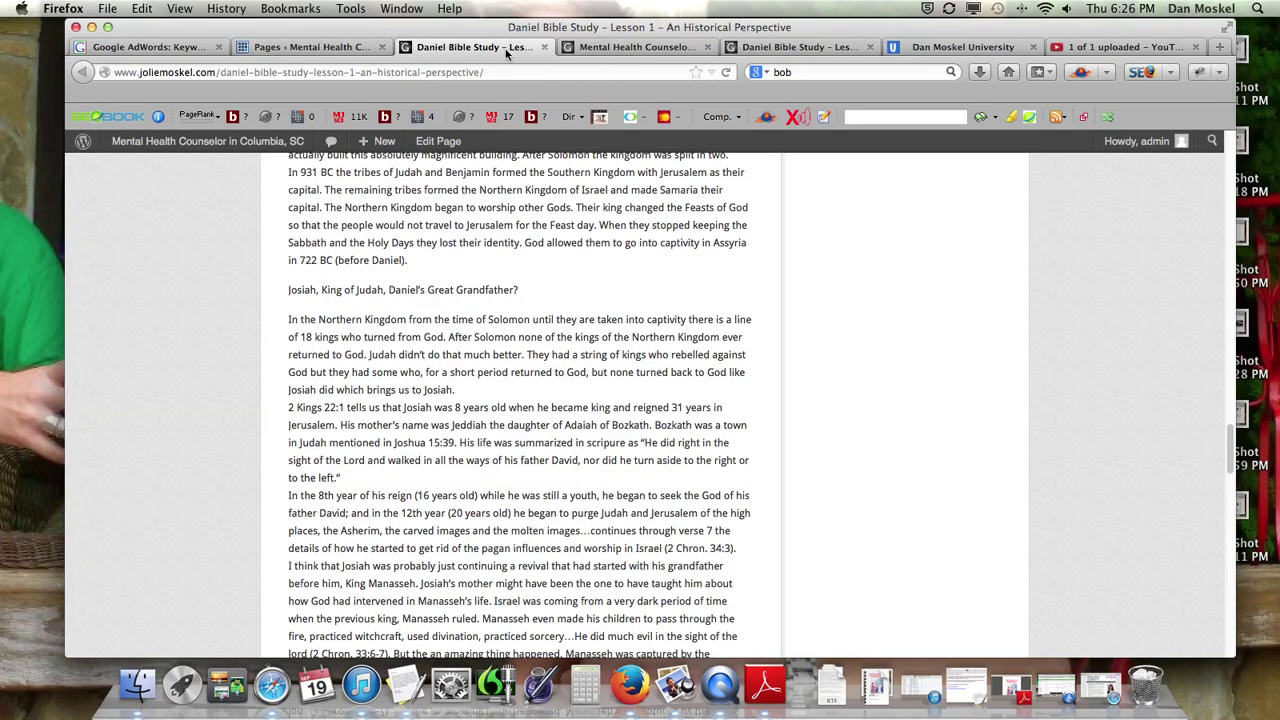
- Highlight the phrases 'do that much better' and 'him in ways he never' in Lesson 1
left_click_drag(427, 360, 524, 356)
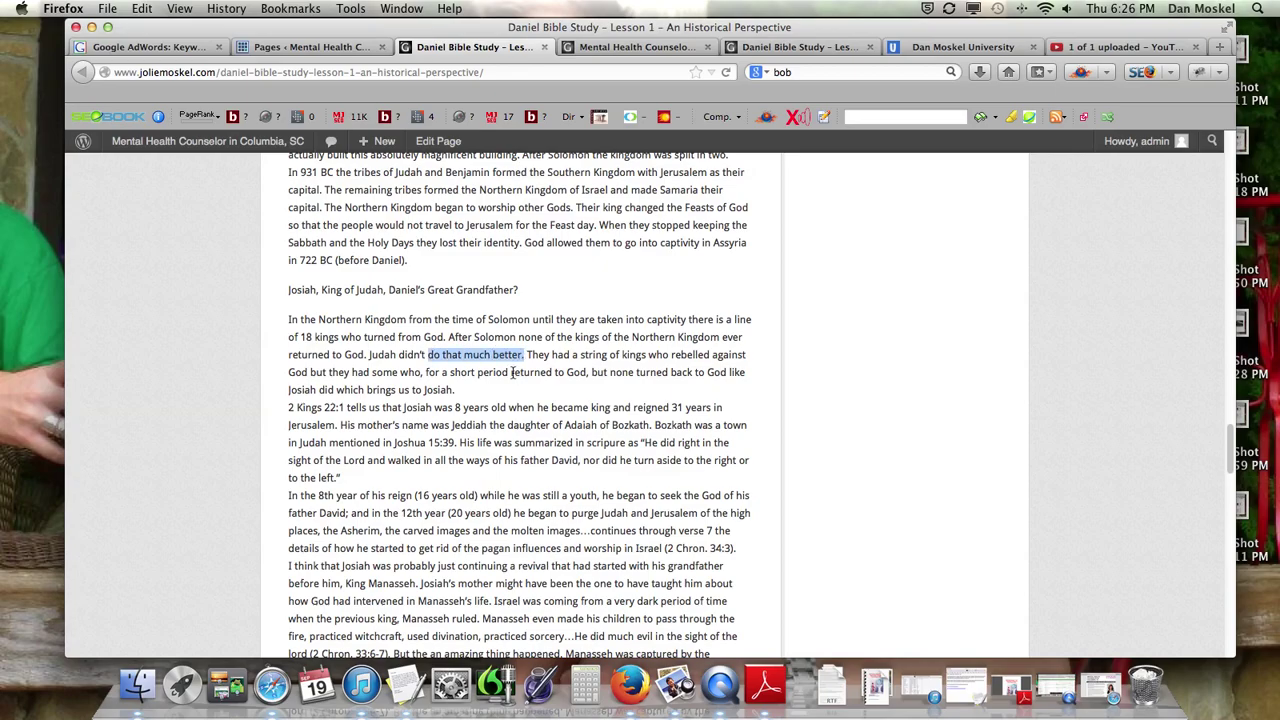
scroll(512, 372, "down", 15)
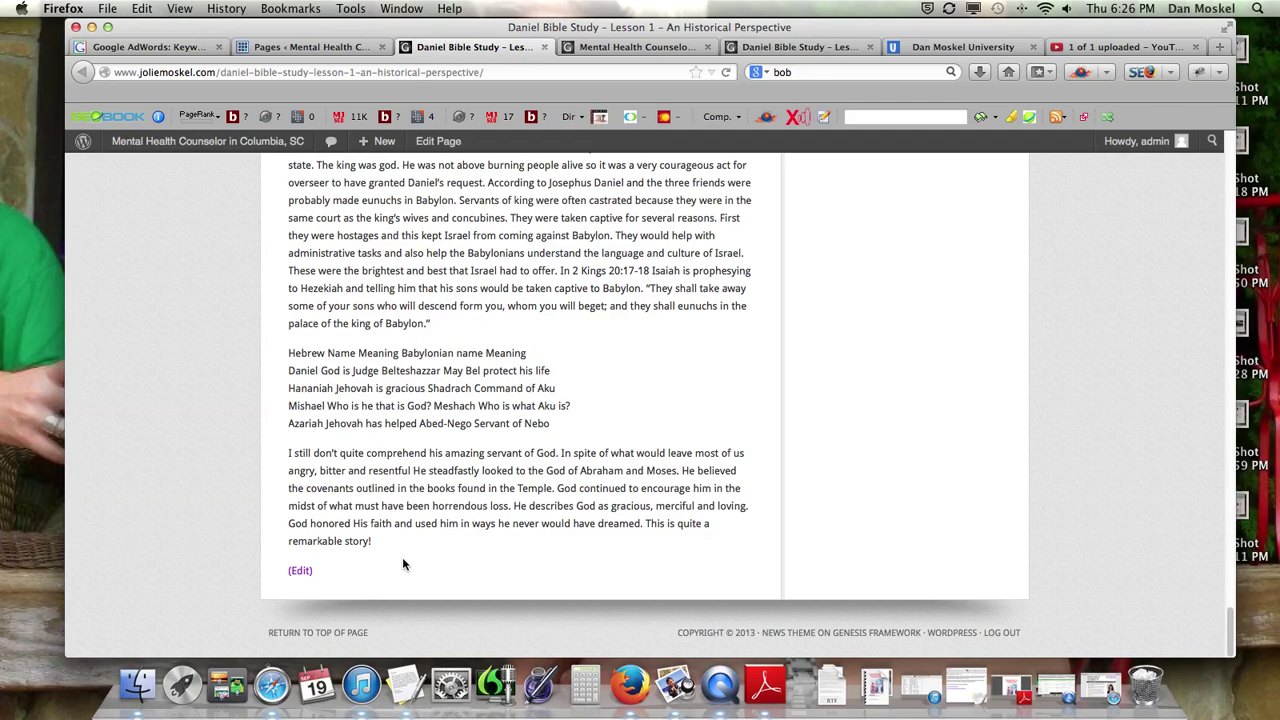
left_click_drag(440, 524, 531, 524)
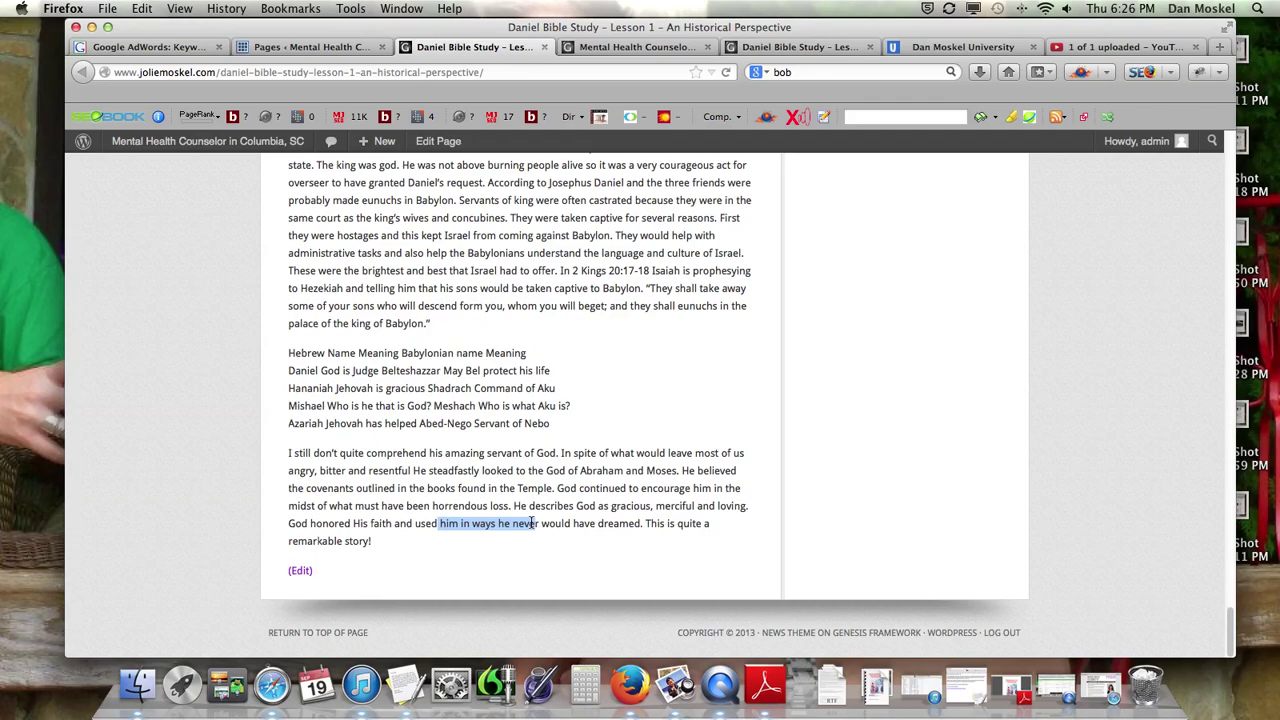
left_click(638, 50)
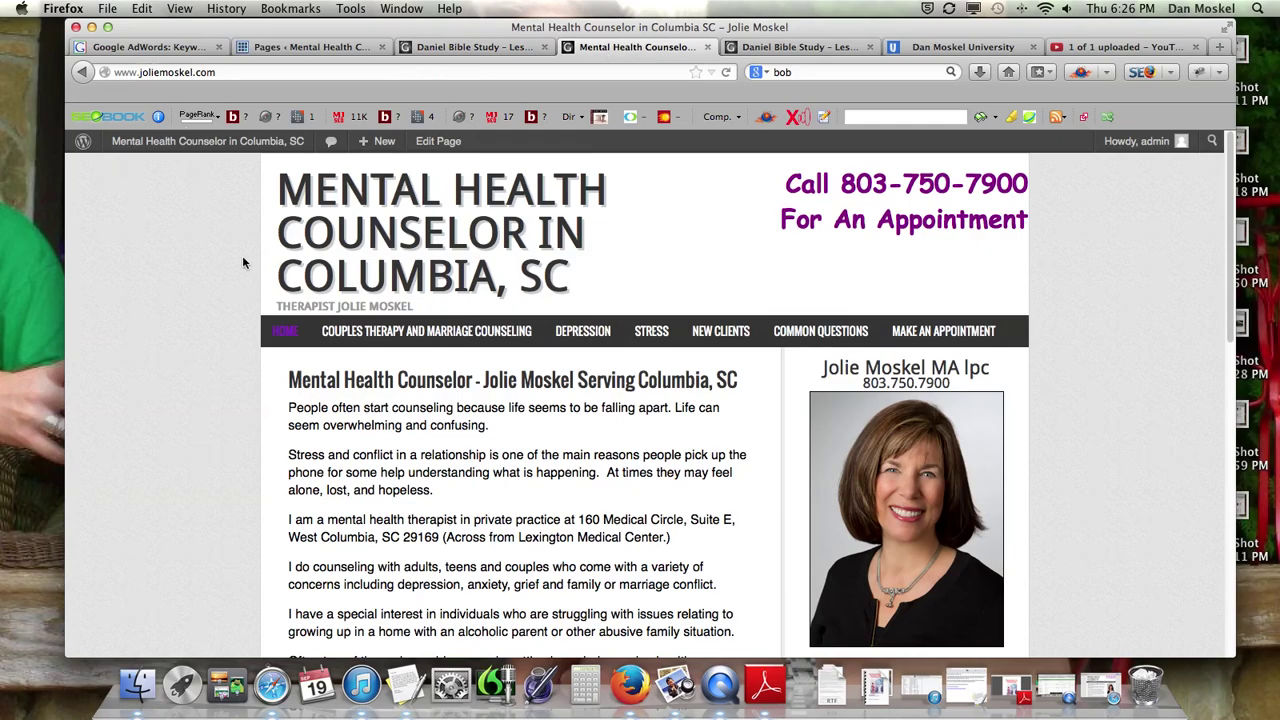
- Open the Couples Therapy and Marriage Counseling page from the home-page menu, then return to Lesson 1
left_click(435, 338)
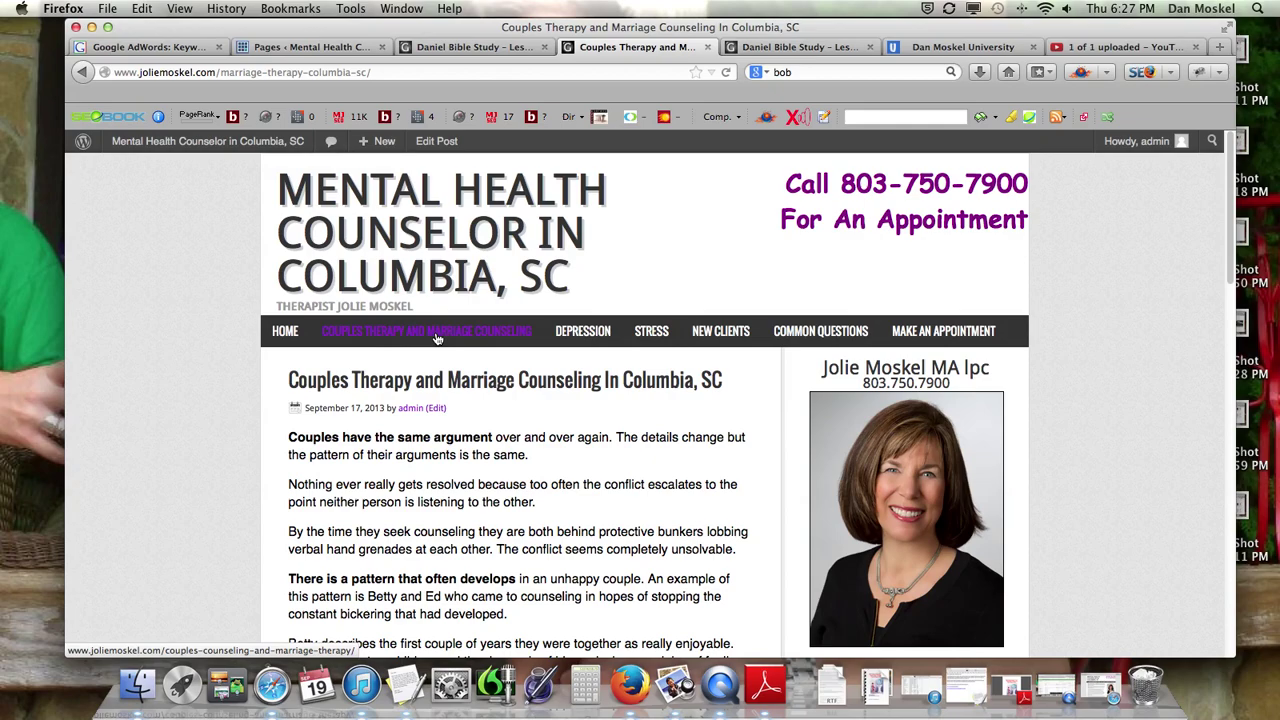
left_click(518, 48)
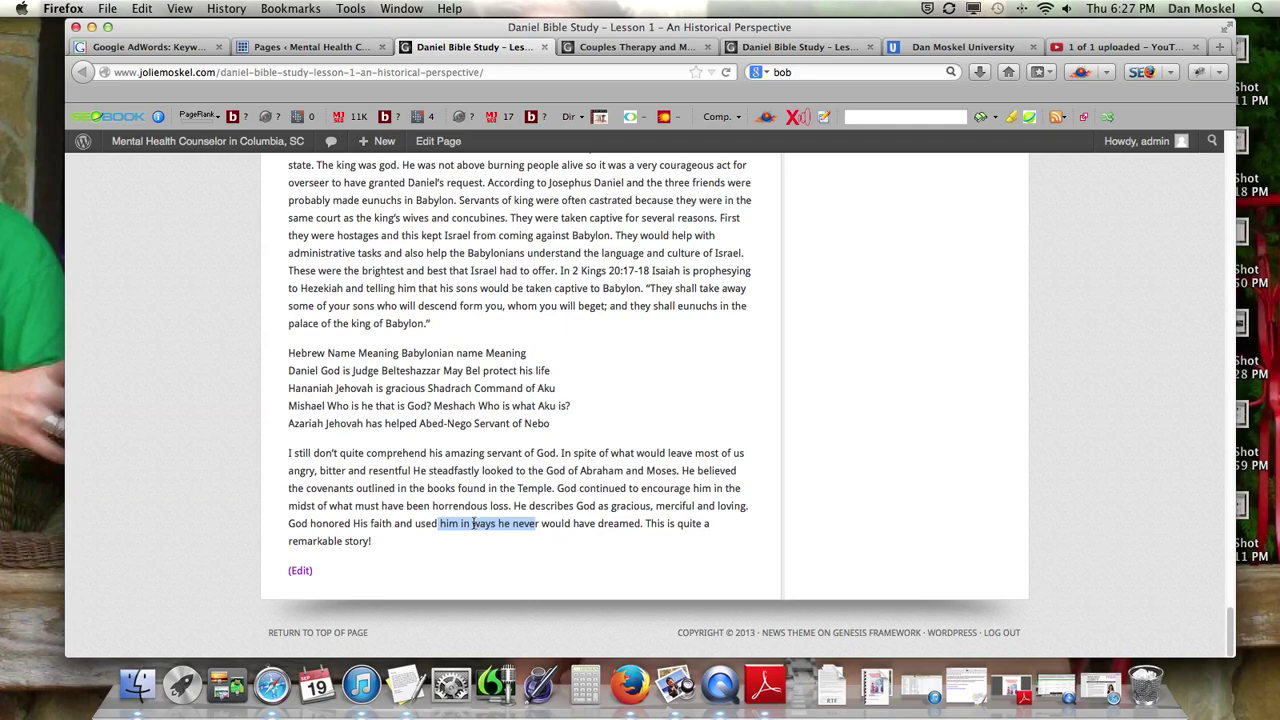
- Bring up the 'Couples Therapy and Marriage Counseling In Columbia, SC' post
left_click(643, 50)
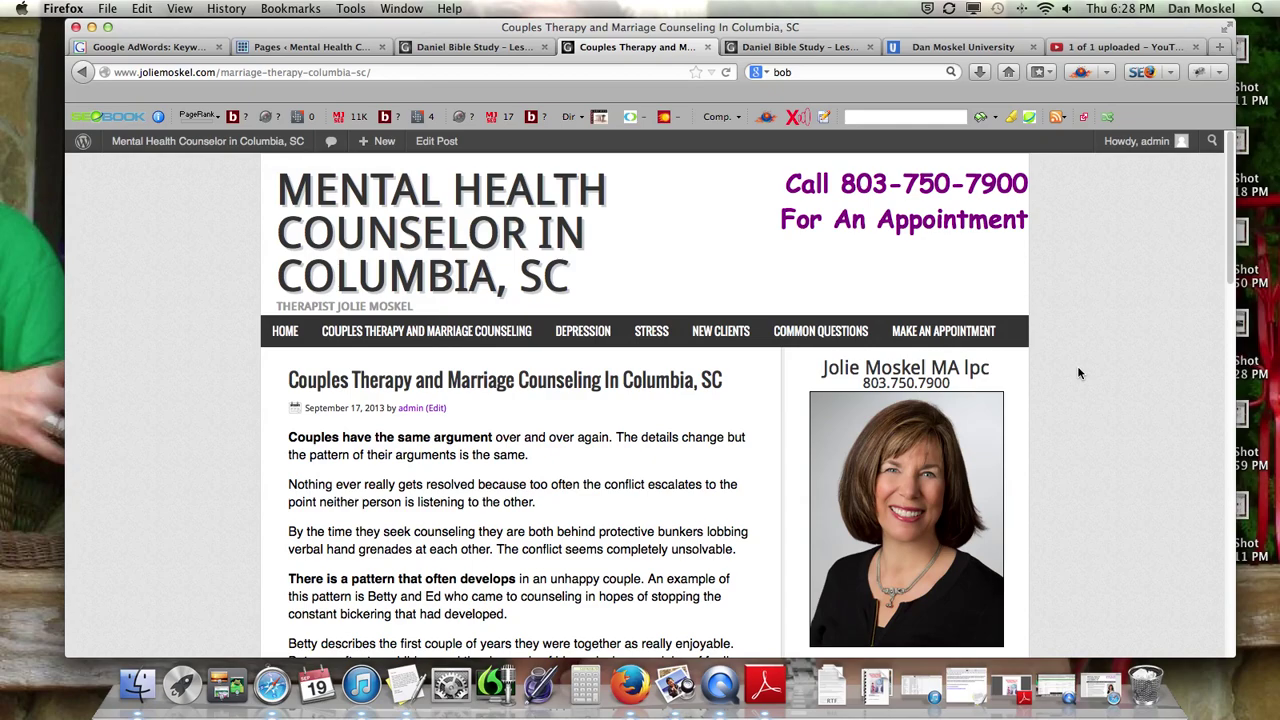
- Return to the WordPress admin Pages list with its six published pages
left_click(318, 47)
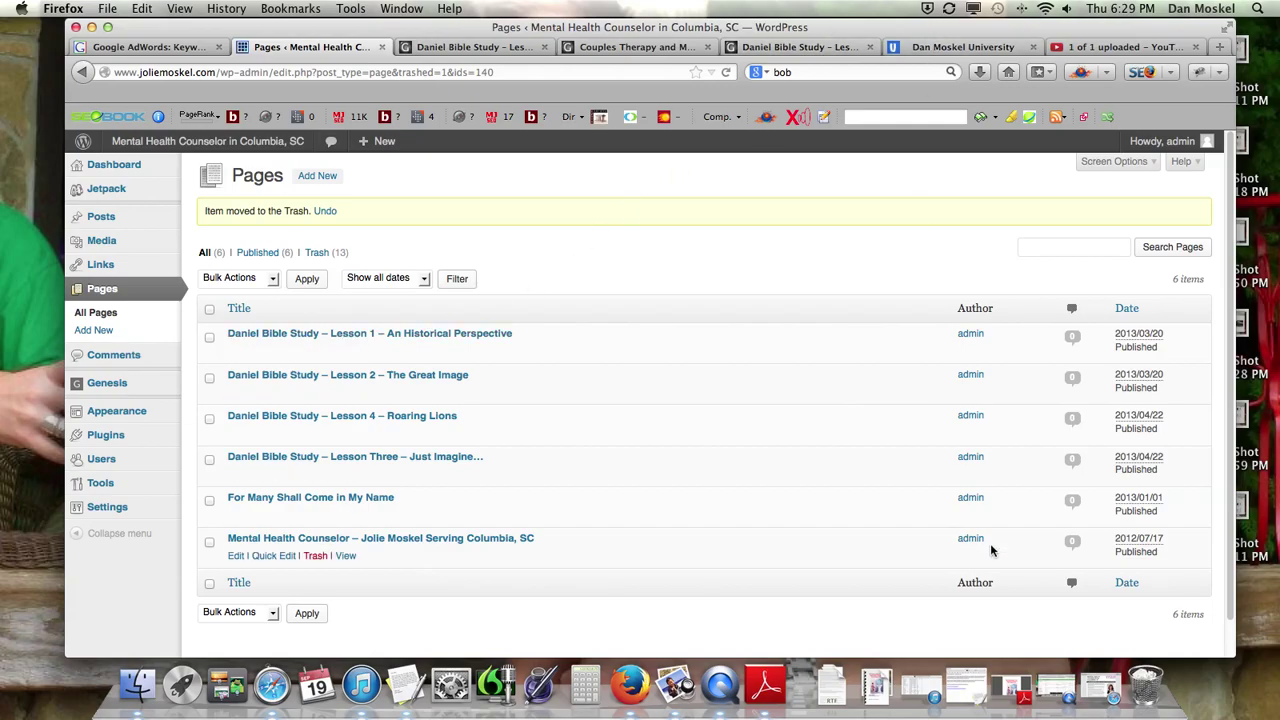
- Switch to the SEO training site's home page offering the free SEO Training Manual report
left_click(948, 50)
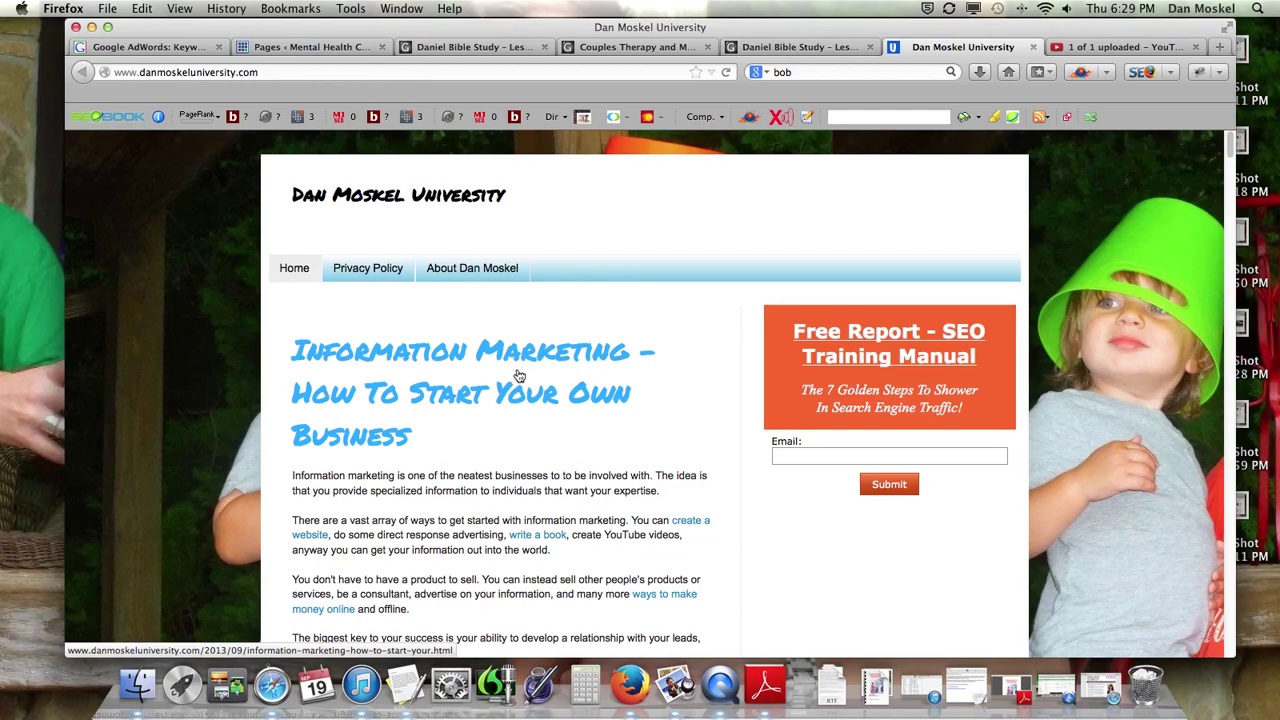
- Open the free SEO Training Manual PDF in Adobe Reader, highlight its title, then minimize it
left_click(876, 407)
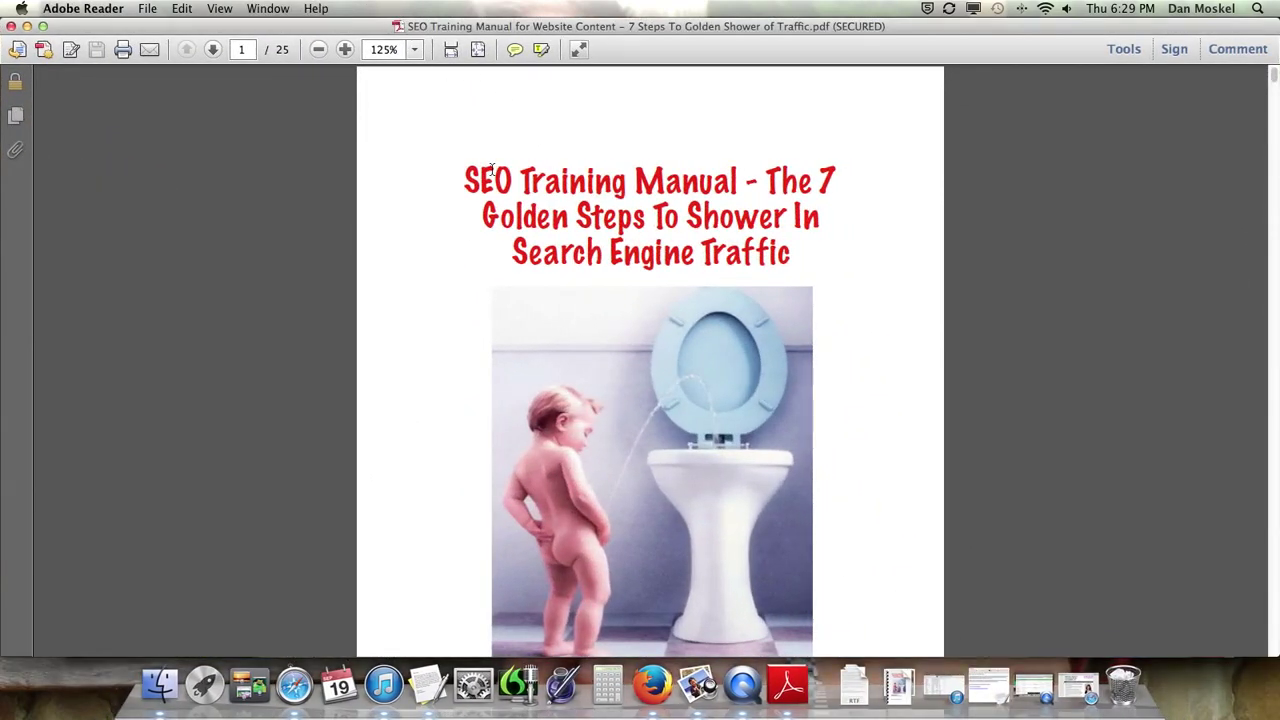
left_click_drag(468, 180, 804, 268)
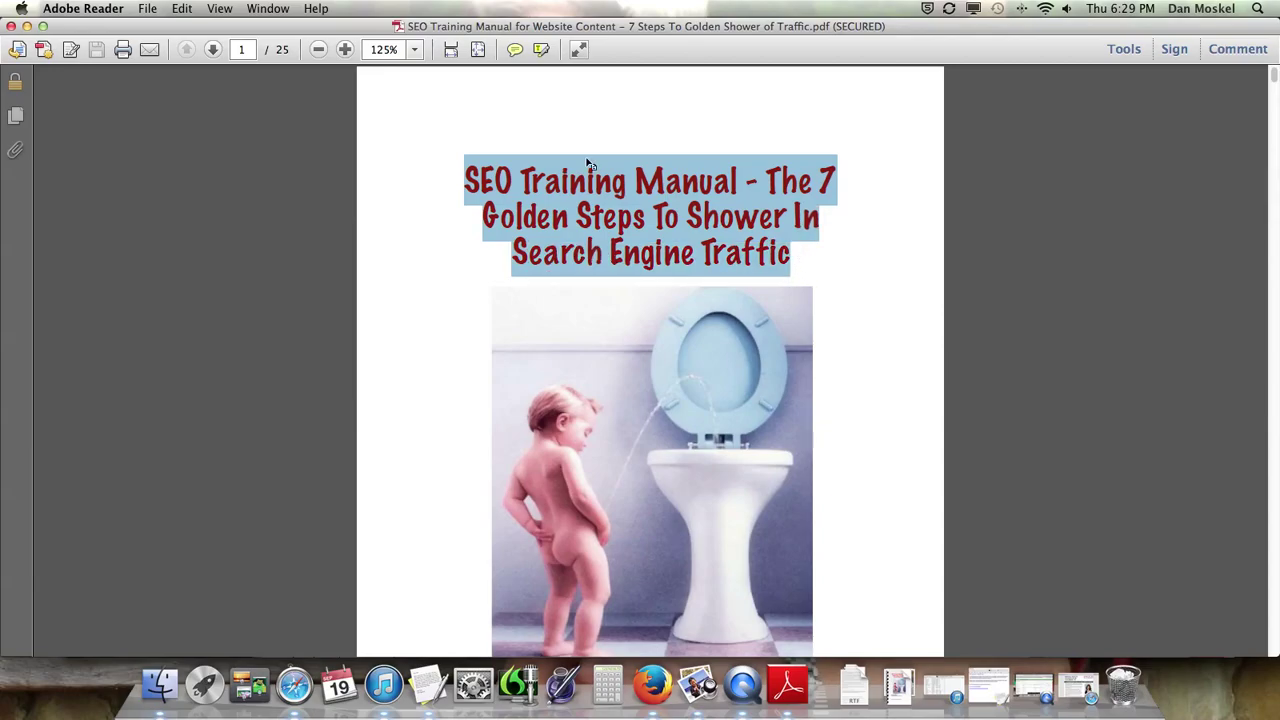
left_click(27, 26)
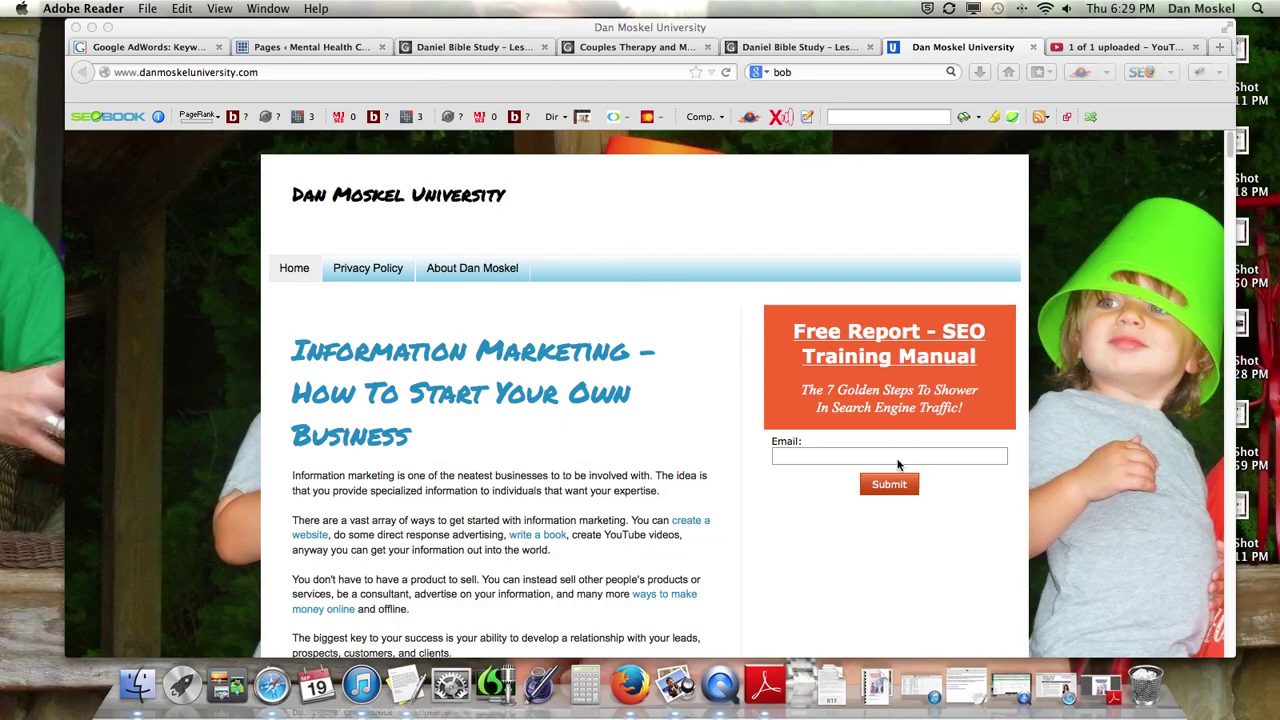
left_click(935, 407)
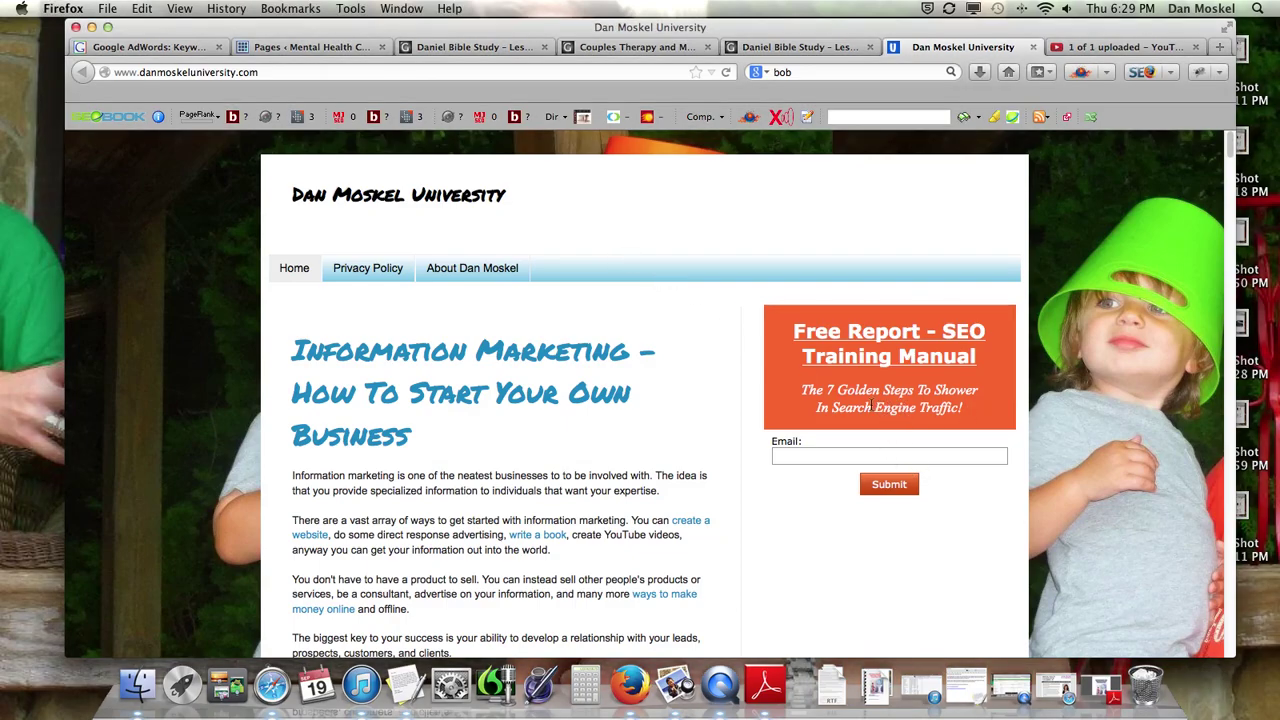